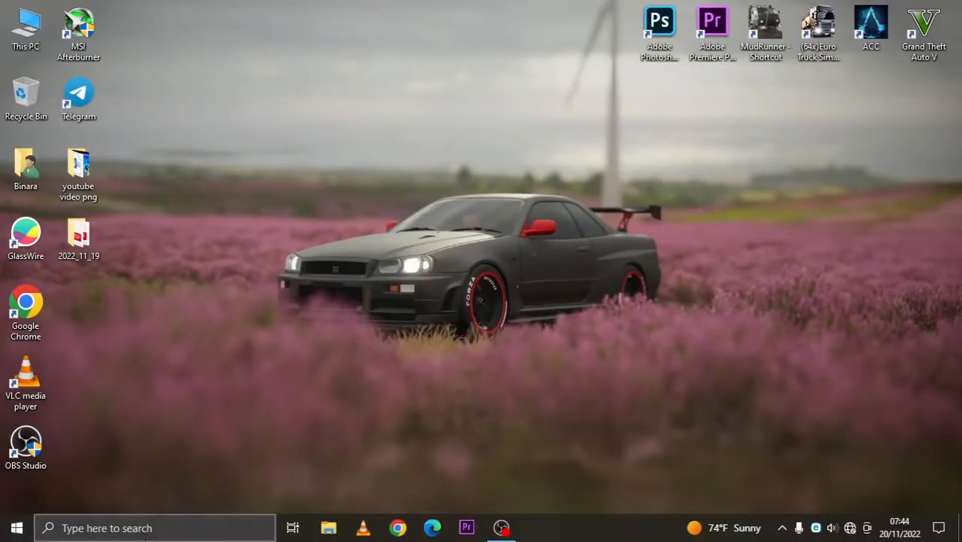
# Step: Search Windows for "cre" and open the Create a restore point settings
pyautogui.click(120, 530)
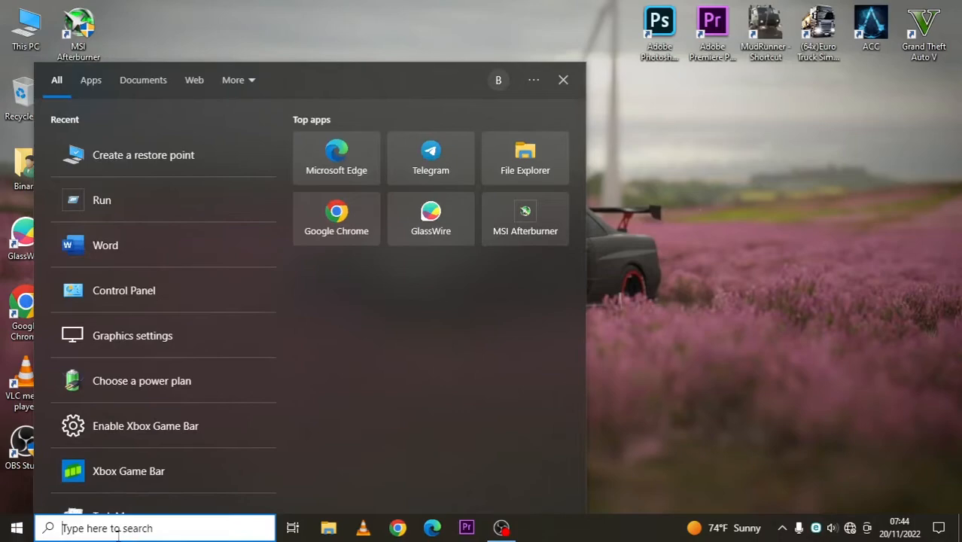
pyautogui.write('cre')
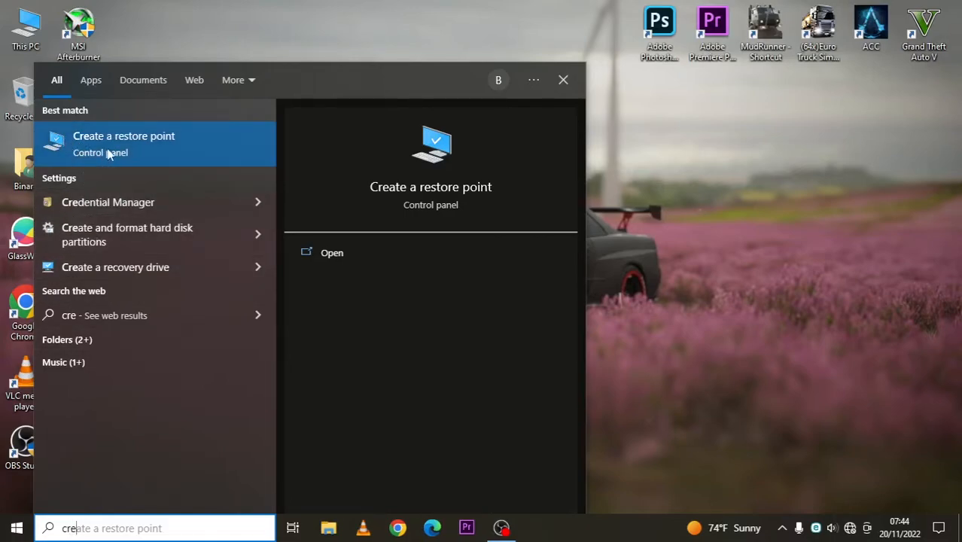
pyautogui.click(135, 138)
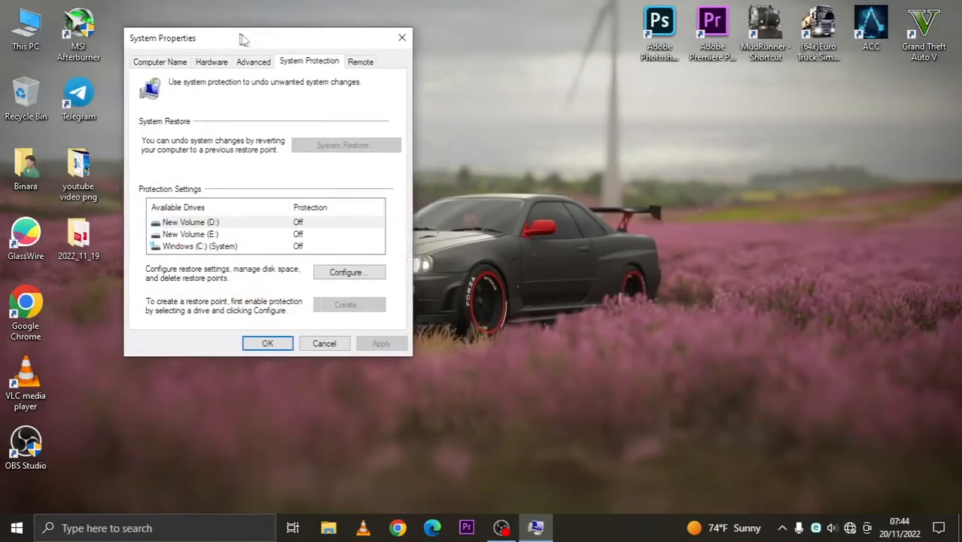
pyautogui.moveTo(242, 39); pyautogui.dragTo(282, 59)
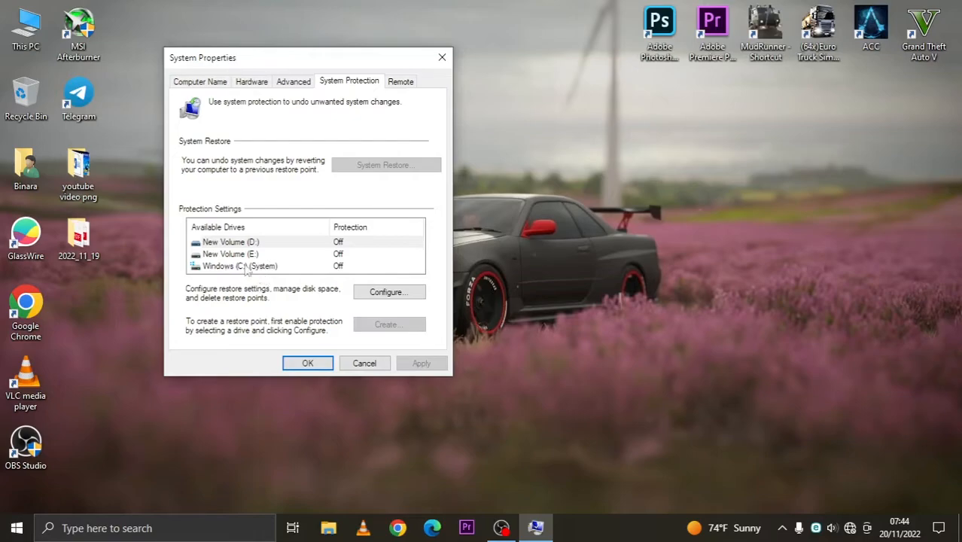
# Step: Configure the Windows (C:) system drive's restore settings to turn on system protection
pyautogui.click(337, 270)
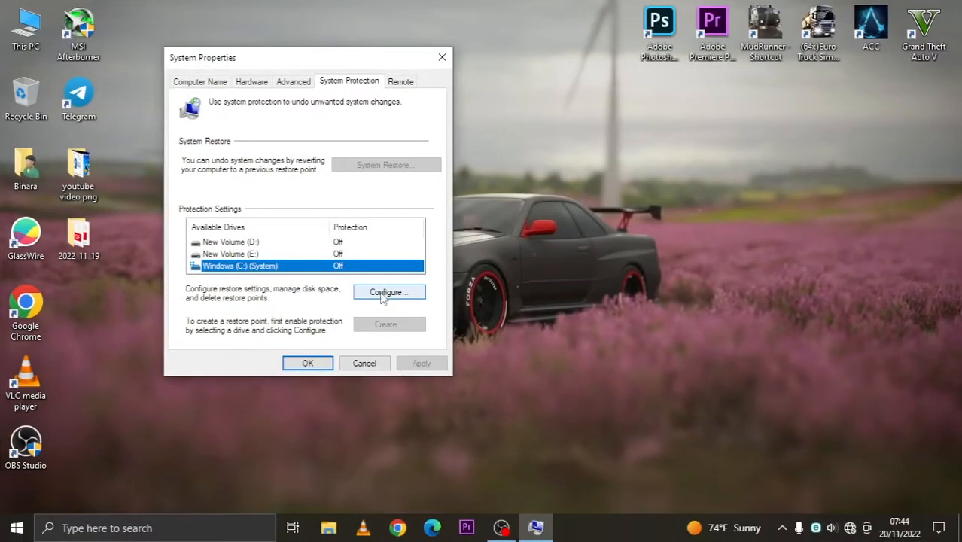
pyautogui.click(382, 297)
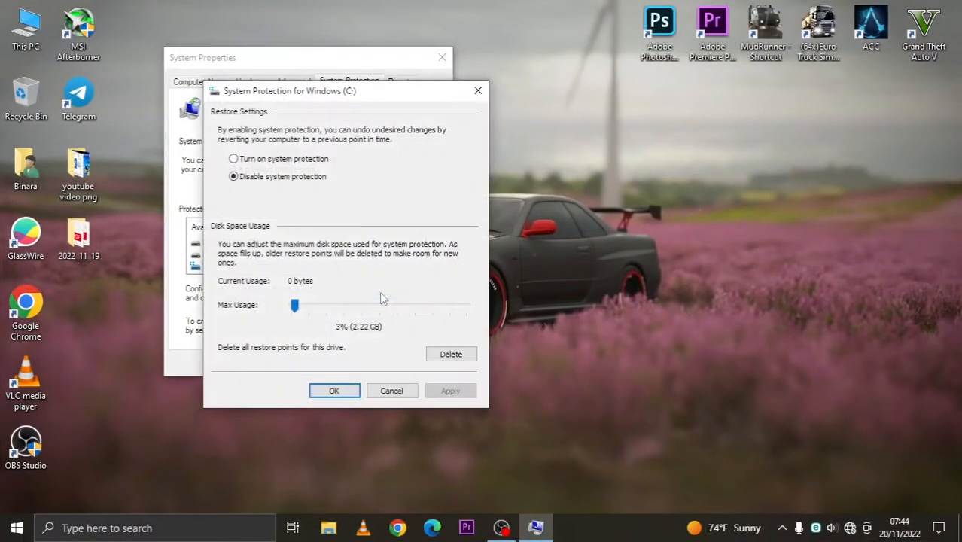
pyautogui.moveTo(309, 89); pyautogui.dragTo(354, 88)
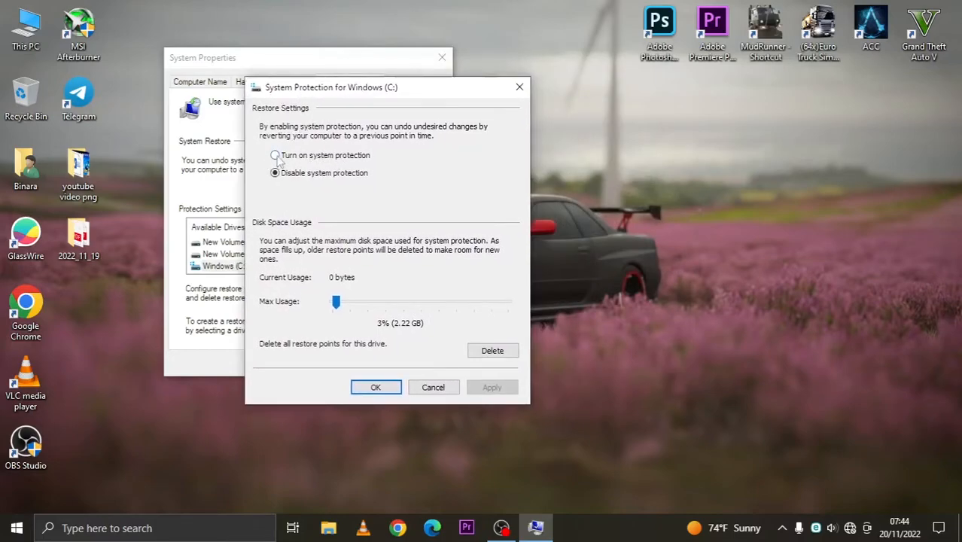
pyautogui.click(274, 155)
pyautogui.click(276, 173)
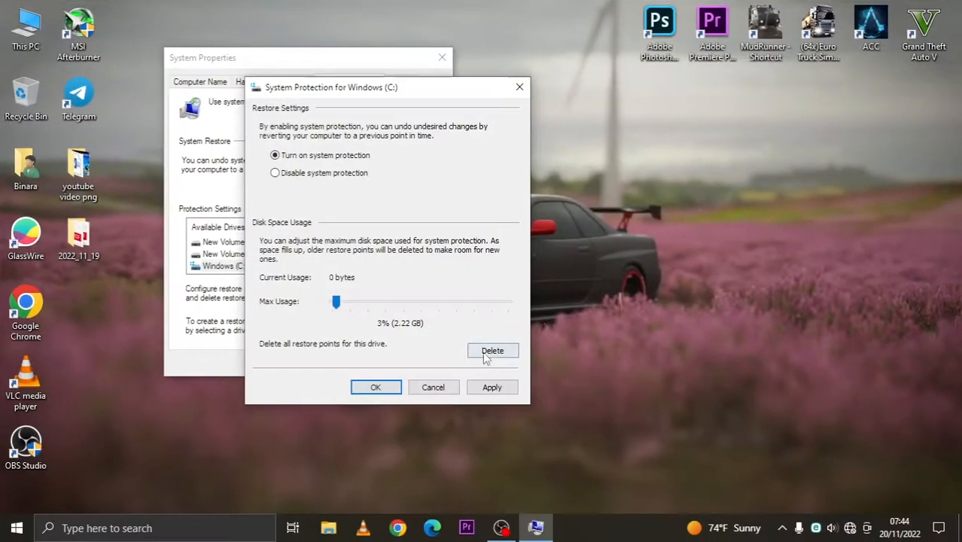
# Step: Delete all existing restore points for the Windows (C:) drive and dismiss the confirmation
pyautogui.click(492, 351)
pyautogui.click(463, 268)
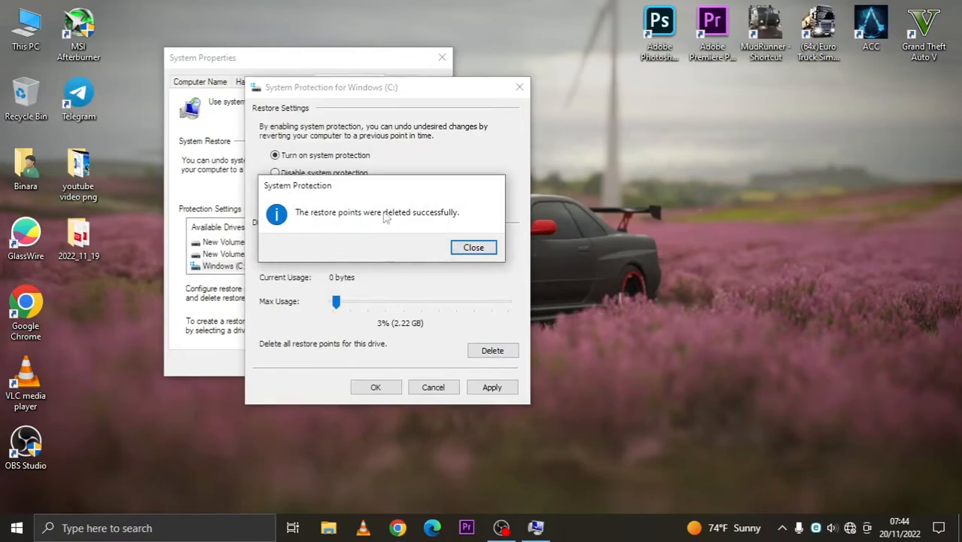
pyautogui.click(473, 247)
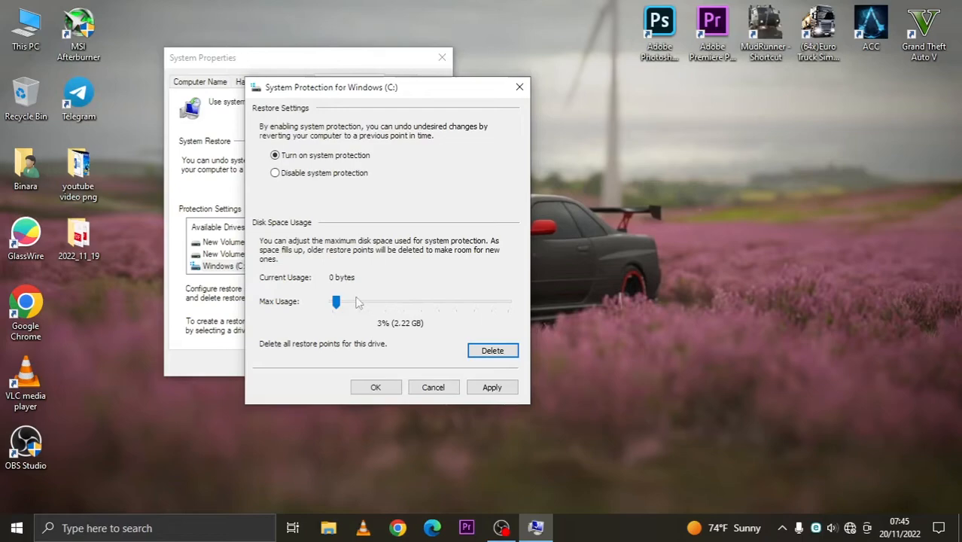
# Step: Set the C: drive's maximum disk space usage for protection to 3% (2.22 GB), and apply the protection settings
pyautogui.moveTo(336, 303); pyautogui.dragTo(261, 311)
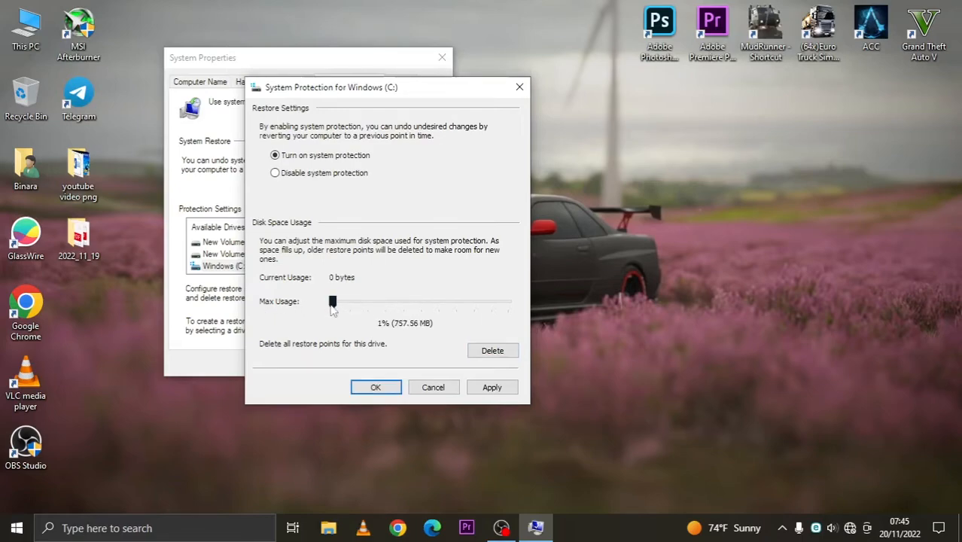
pyautogui.moveTo(333, 310)
pyautogui.mouseDown()
pyautogui.moveTo(509, 303)
pyautogui.moveTo(337, 301)
pyautogui.mouseUp()
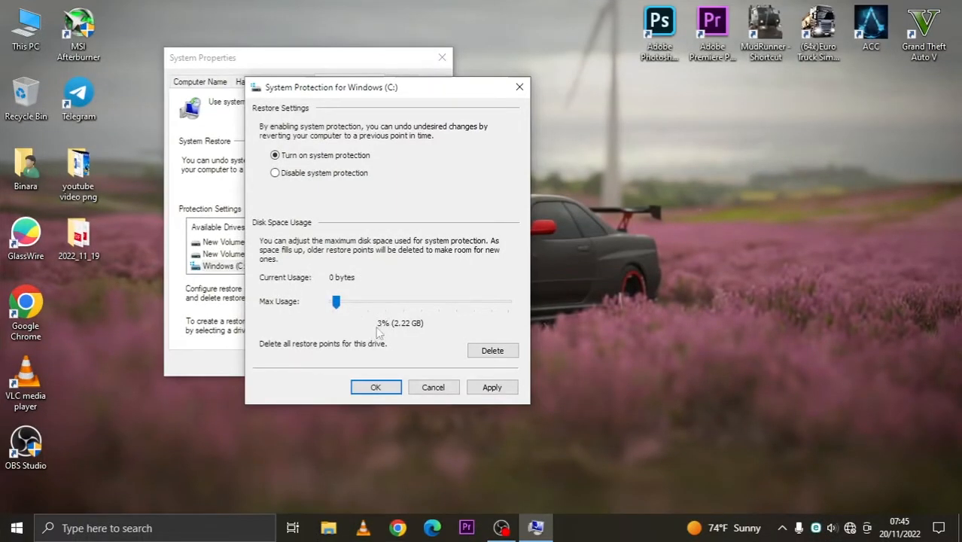
pyautogui.click(493, 388)
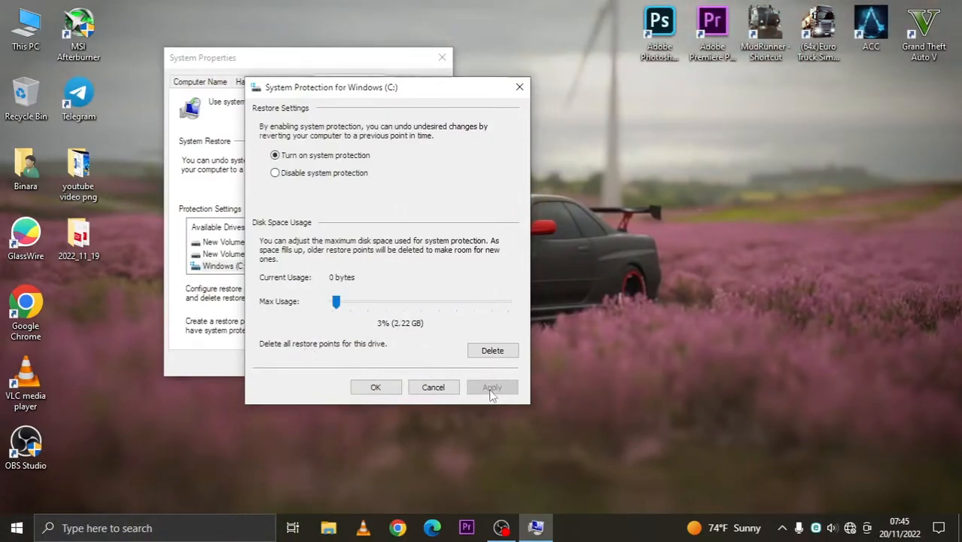
pyautogui.click(383, 390)
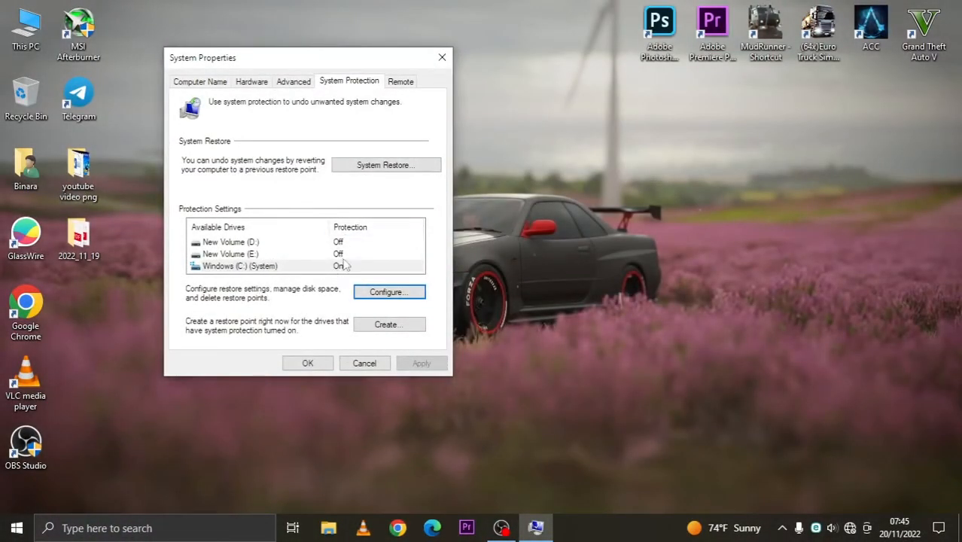
# Step: Create a restore point for the Windows (C:) drive described as "windows 10" plus the owner's name, and close System Properties
pyautogui.click(238, 267)
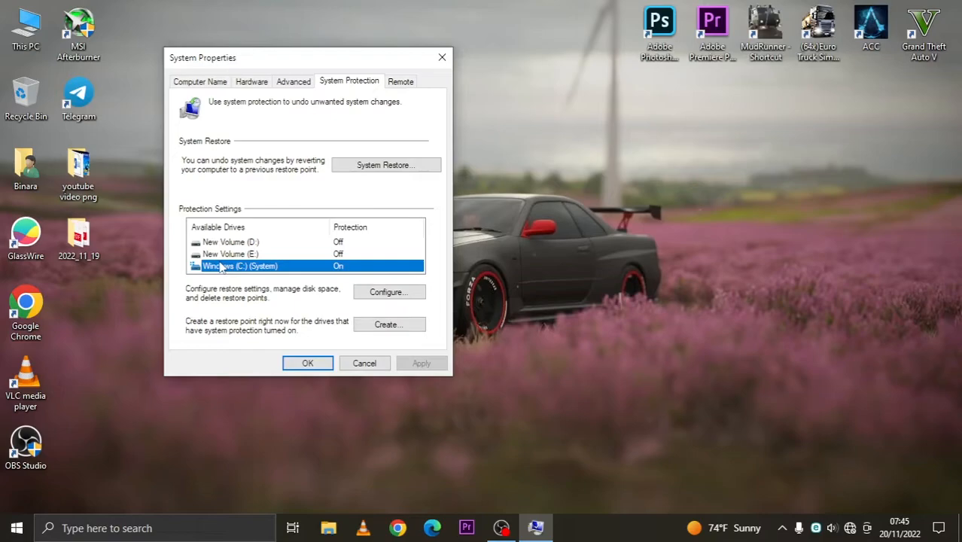
pyautogui.click(393, 325)
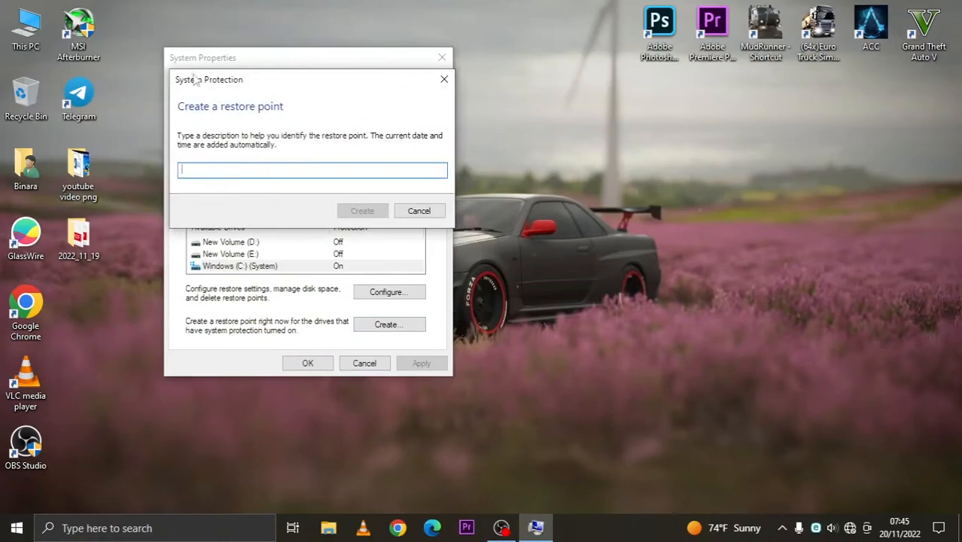
pyautogui.moveTo(274, 89); pyautogui.dragTo(291, 123)
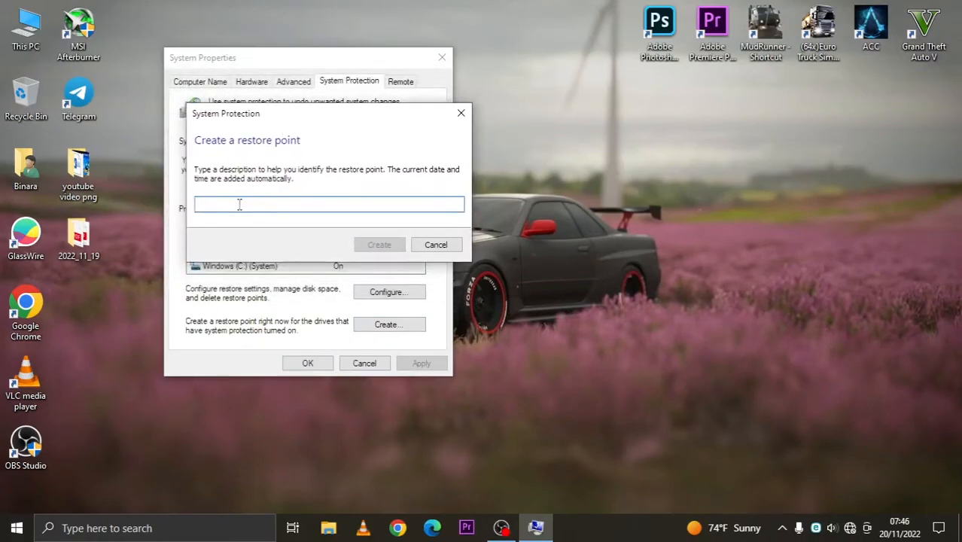
pyautogui.write('windows 10 binara')
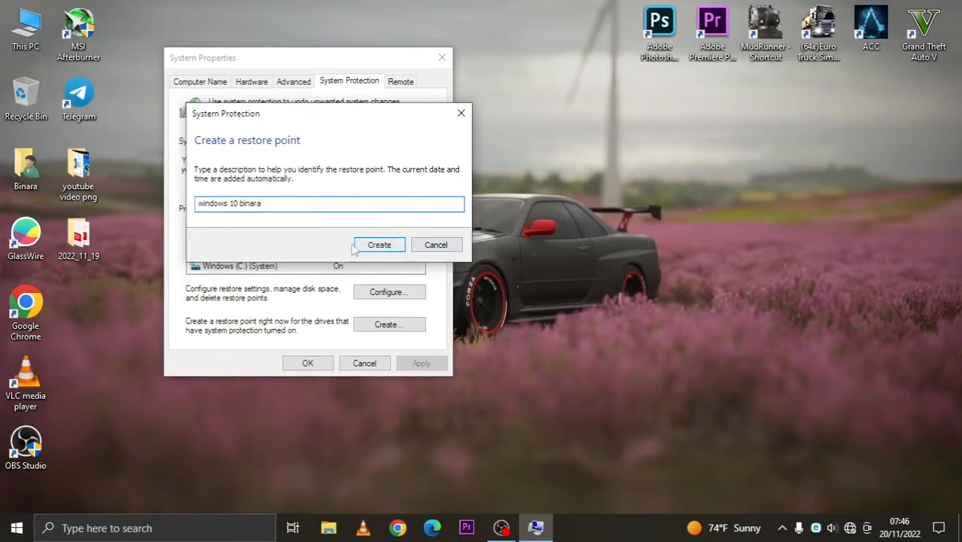
pyautogui.click(376, 243)
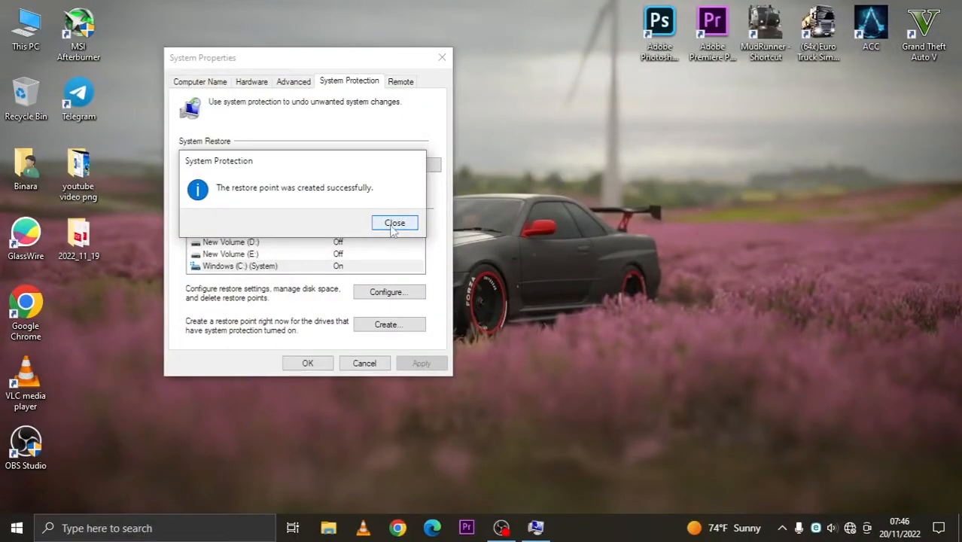
pyautogui.click(393, 223)
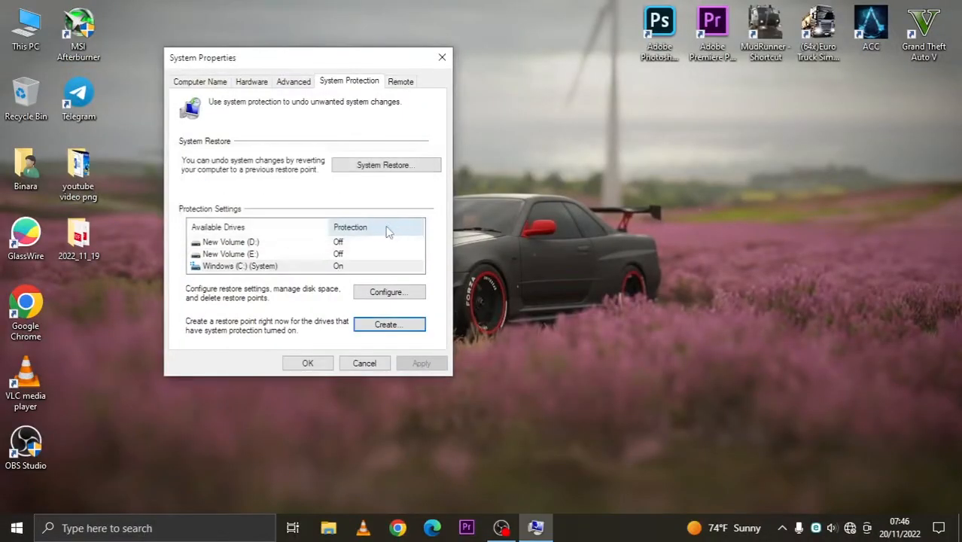
pyautogui.moveTo(273, 58); pyautogui.dragTo(245, 78)
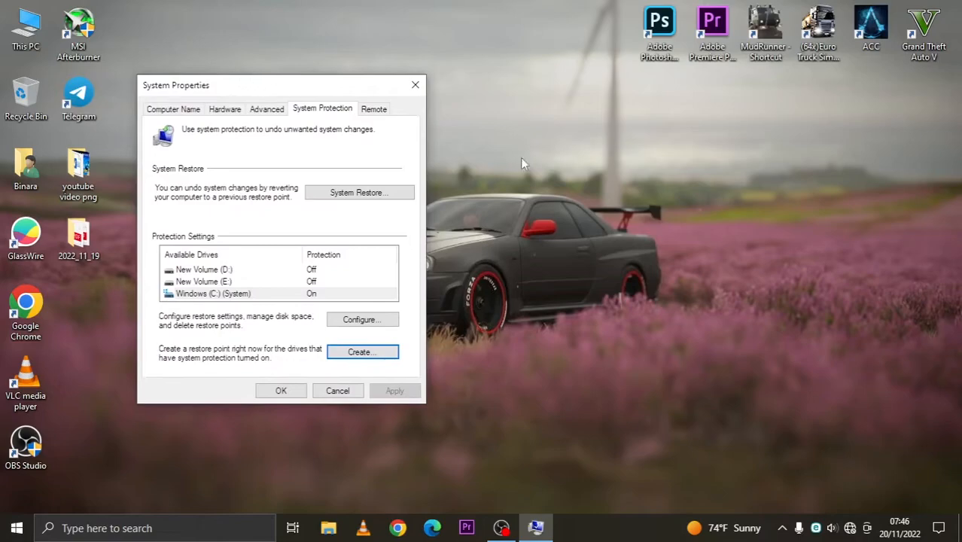
pyautogui.click(294, 388)
pyautogui.rightClick(323, 172)
pyautogui.rightClick(252, 71)
pyautogui.click(298, 114)
pyautogui.rightClick(303, 104)
pyautogui.click(332, 145)
pyautogui.rightClick(296, 108)
pyautogui.click(337, 150)
pyautogui.rightClick(298, 115)
pyautogui.click(347, 156)
pyautogui.rightClick(319, 121)
pyautogui.click(345, 162)
# Step: Reopen the Create a restore point settings from a Windows search to reach the System Restore option
pyautogui.click(15, 529)
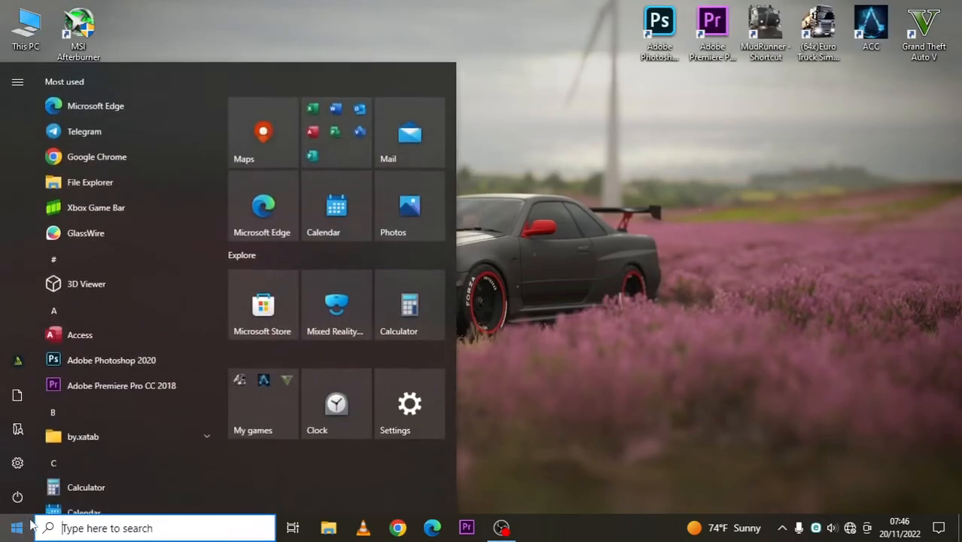
pyautogui.click(80, 529)
pyautogui.write('cre')
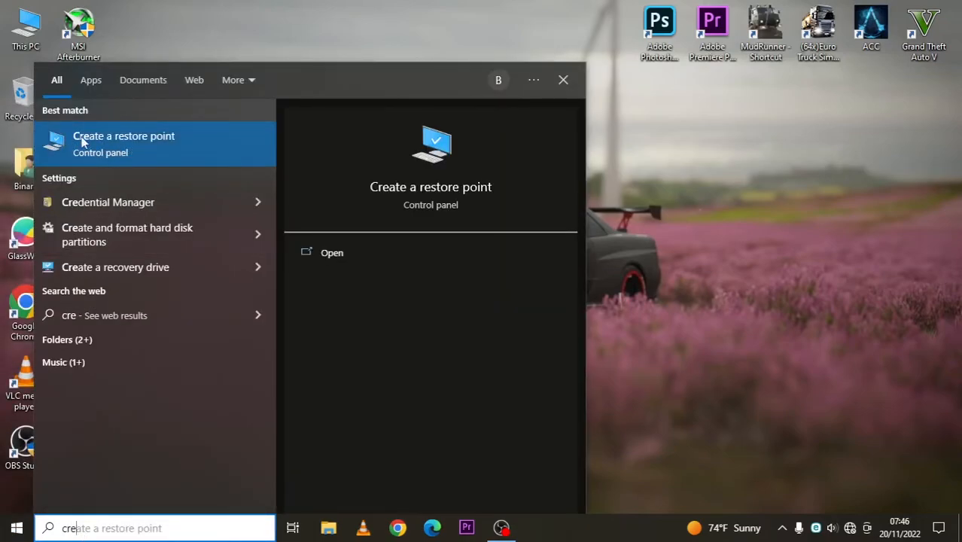
pyautogui.click(146, 138)
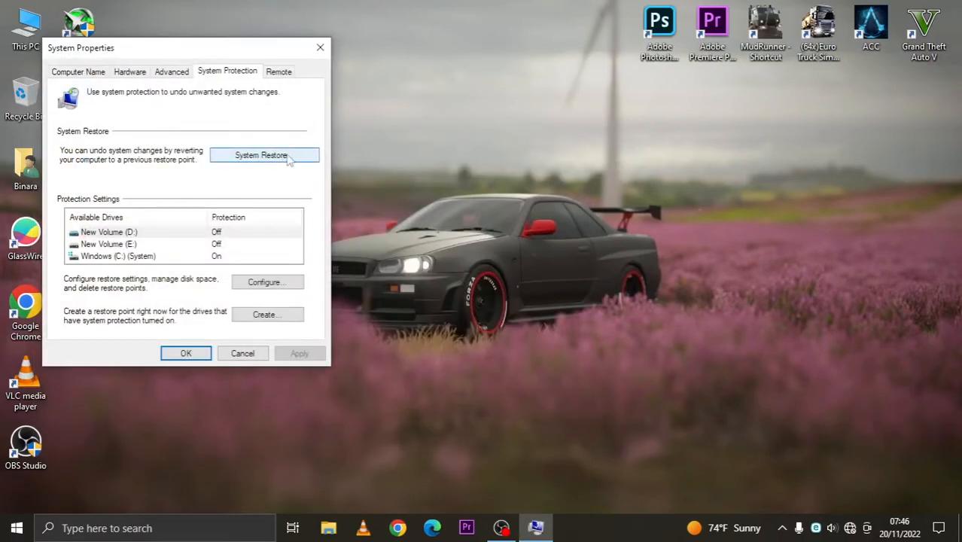
pyautogui.moveTo(201, 47); pyautogui.dragTo(279, 63)
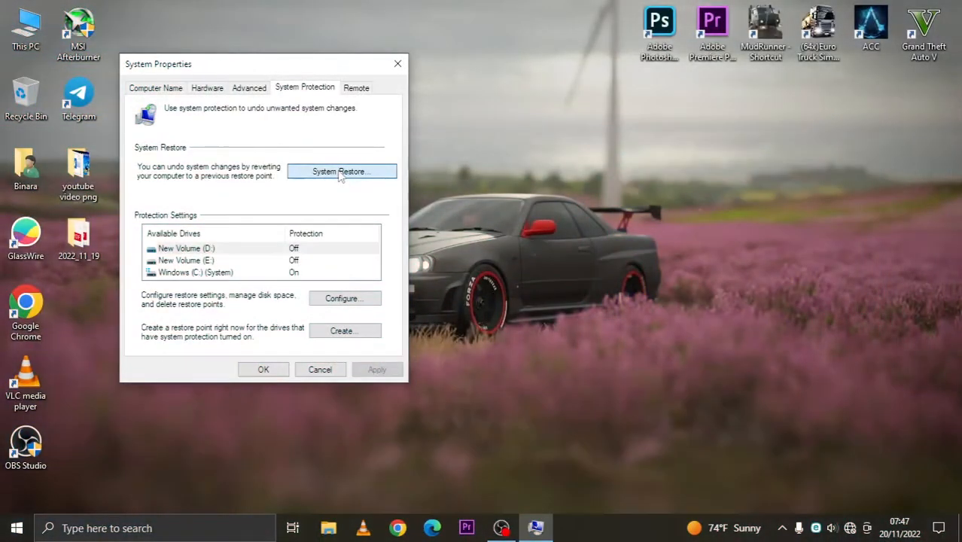
# Step: Open the System Restore wizard to view its introduction page, and cancel it without restoring
pyautogui.click(341, 171)
pyautogui.moveTo(347, 120); pyautogui.dragTo(172, 80)
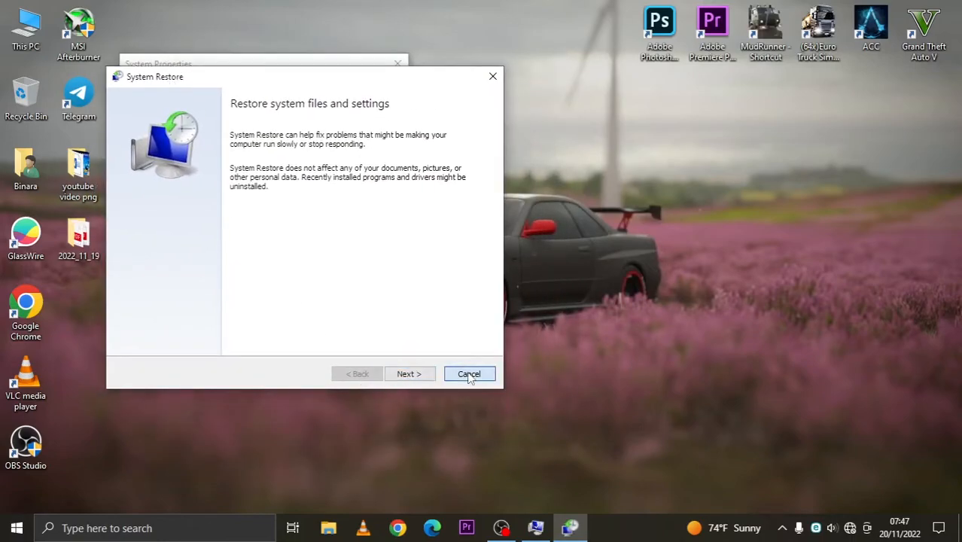
pyautogui.moveTo(297, 68); pyautogui.dragTo(370, 91)
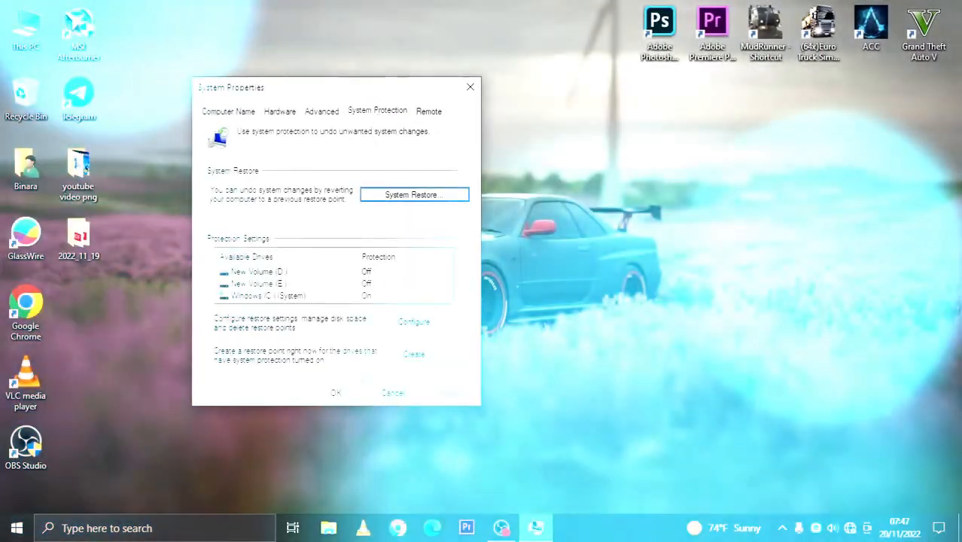